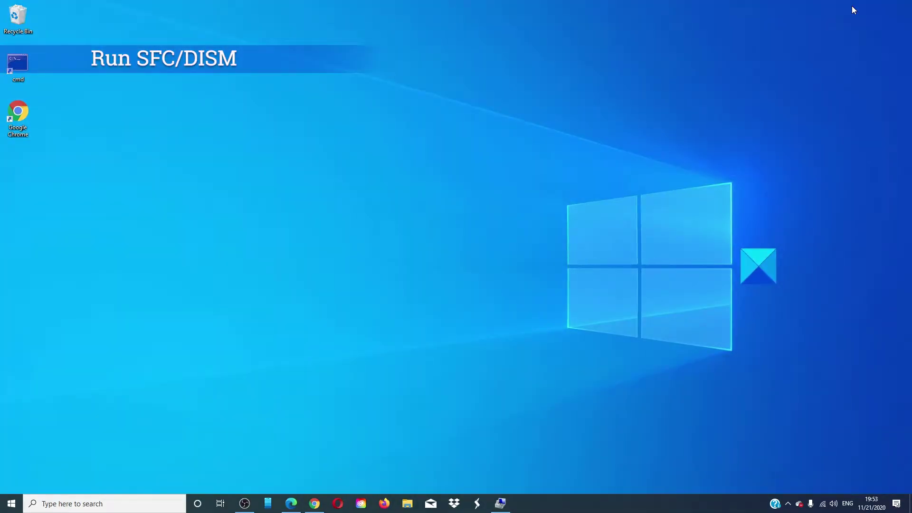
Open Command Prompt as administrator by searching for 'command'.
click(146, 504)
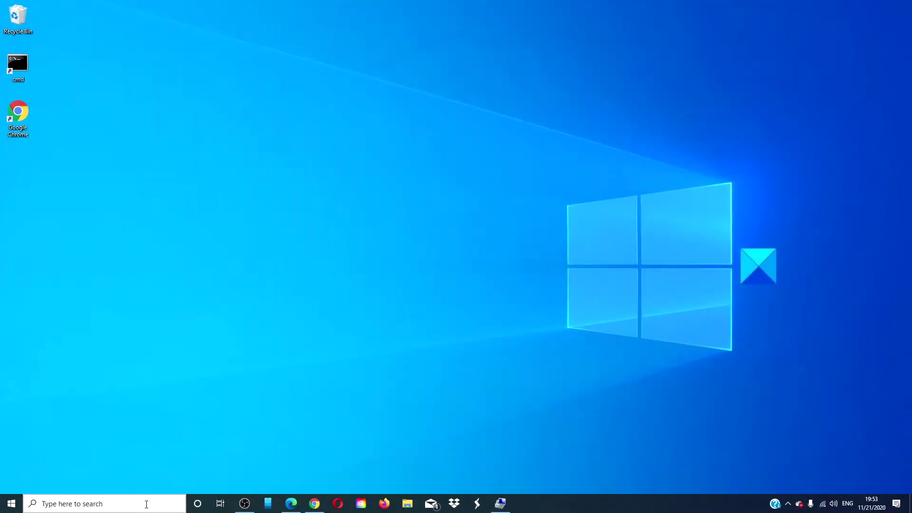
text(command)
click(223, 337)
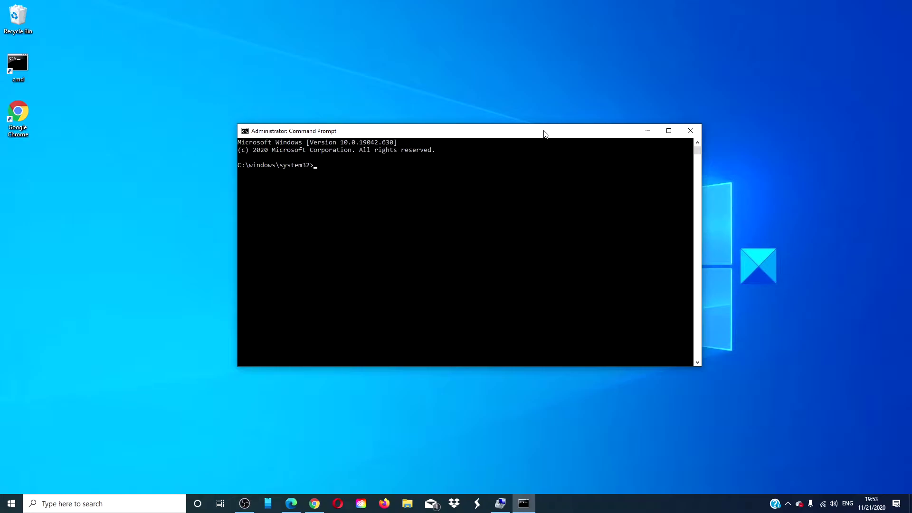
Run sfc /scannow to verify system file integrity.
text(sfc /scam)
key(BackSpace)
text(nnow)
key(Return)
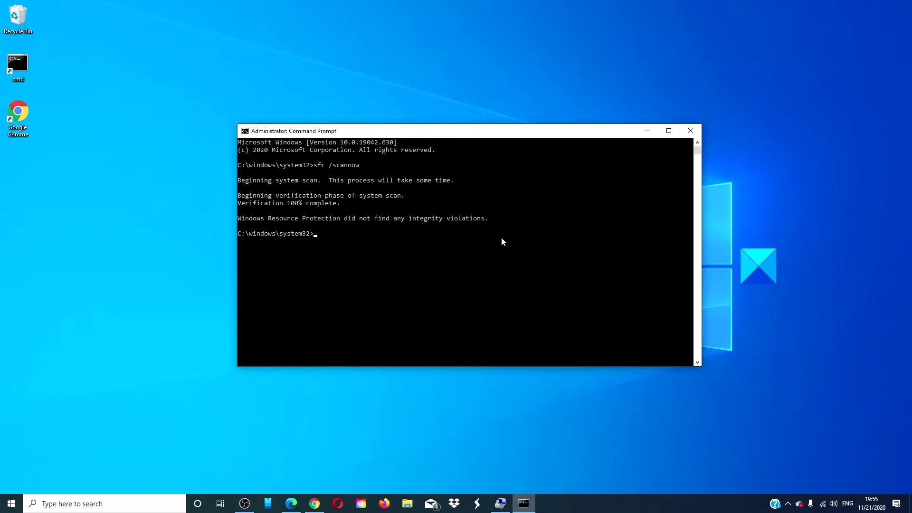
Run DISM /online /cleanup-image /restorehealth to completion, then exit Command Prompt.
text(dism /online)
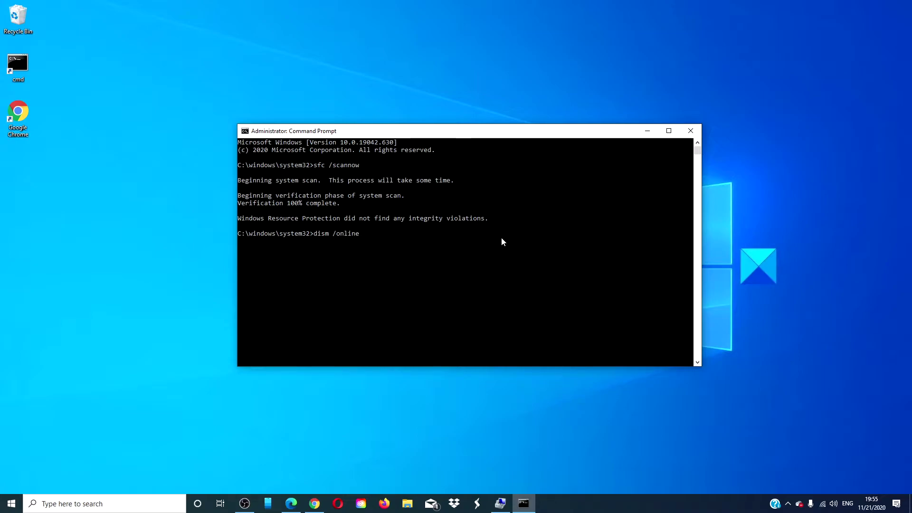
text( /cleanup)
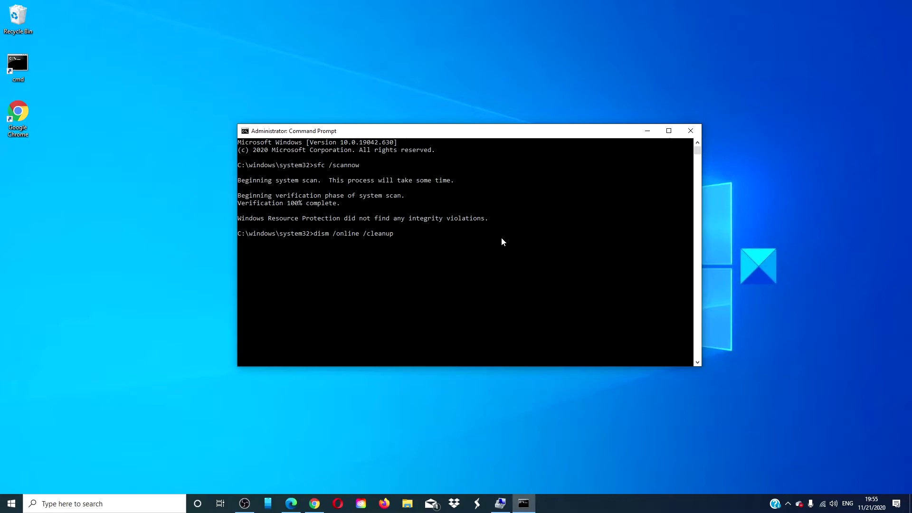
text(-image /restorehea)
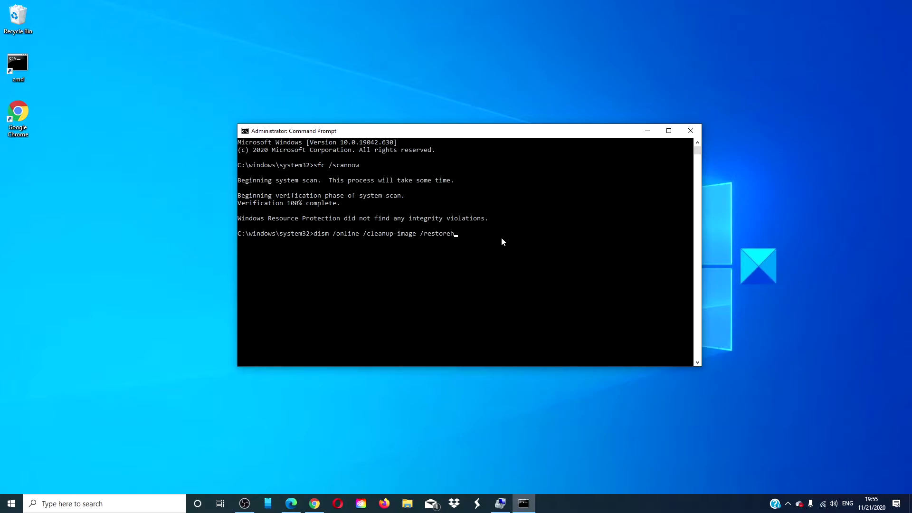
text(ltrh)
key(Return)
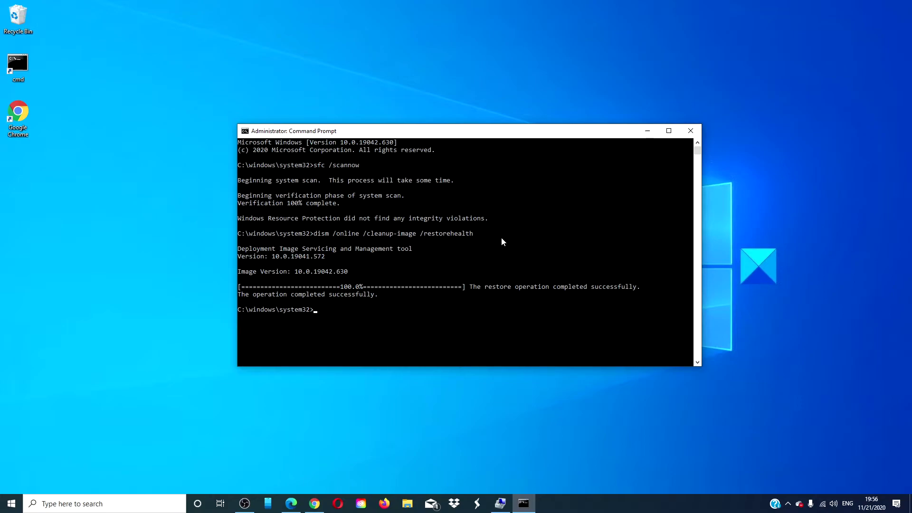
text(exit)
key(Return)
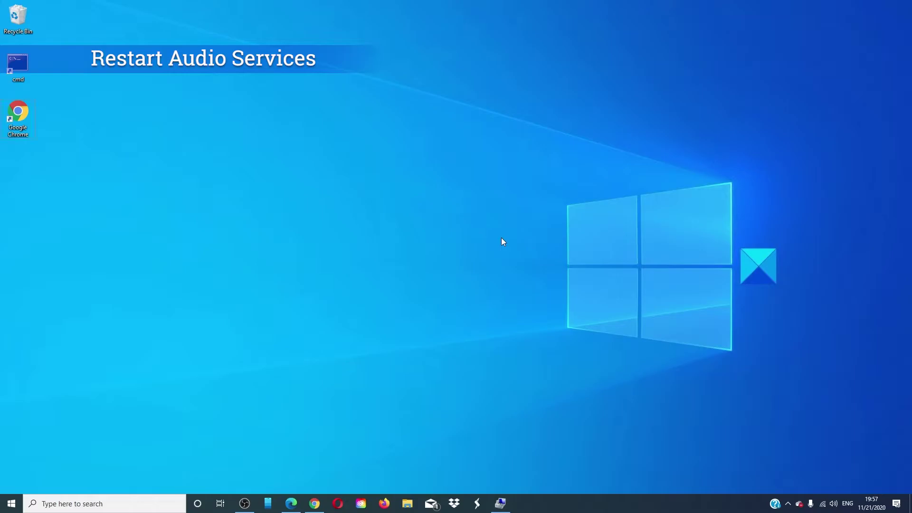
Launch services.msc from Run and scroll the Services list down to Windows Audio.
key(super+r)
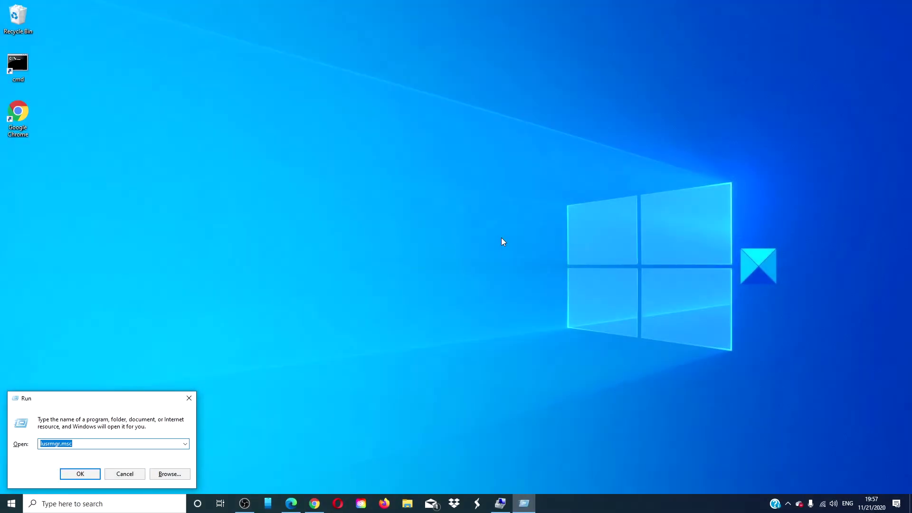
text(serv)
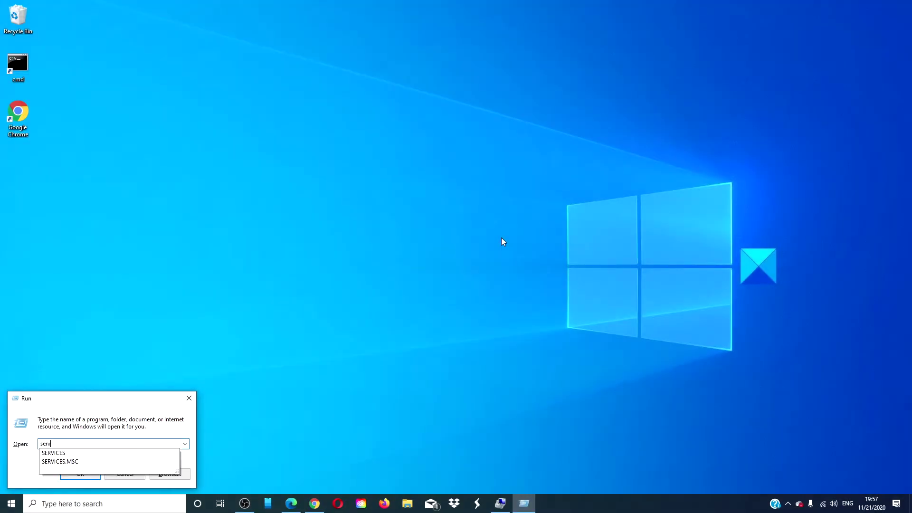
text(ice)
click(153, 462)
click(83, 474)
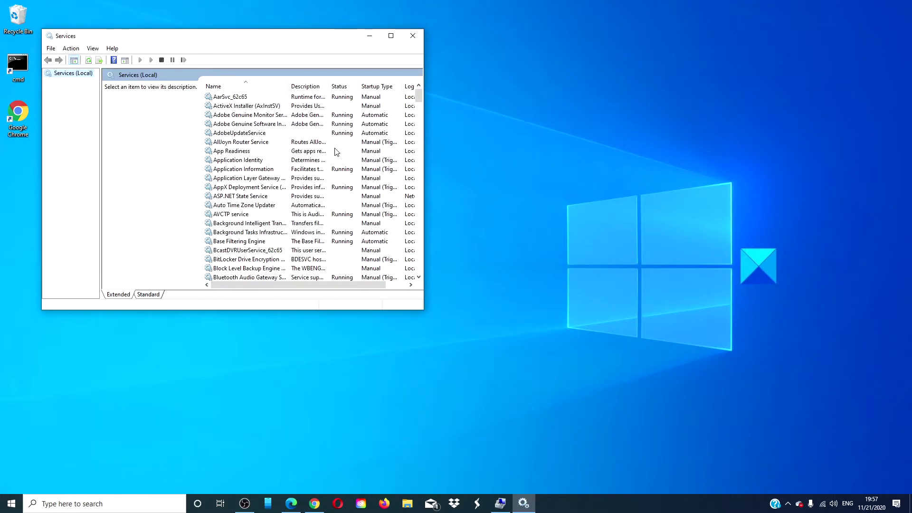
drag(286, 40, 588, 118)
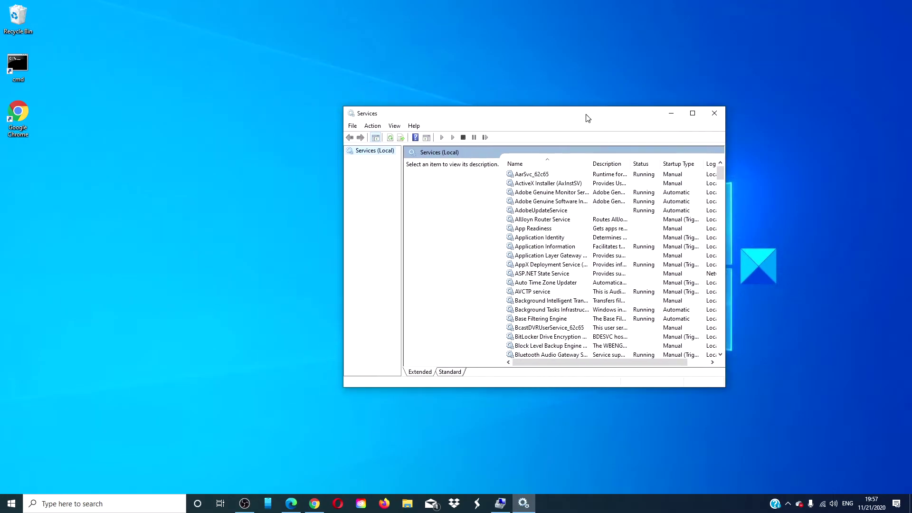
scroll(611, 256, down, 14)
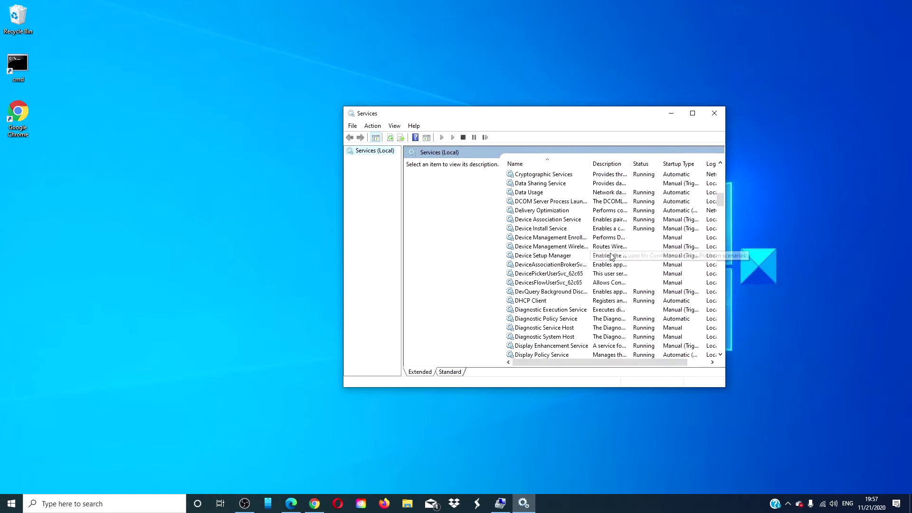
scroll(612, 257, down, 20)
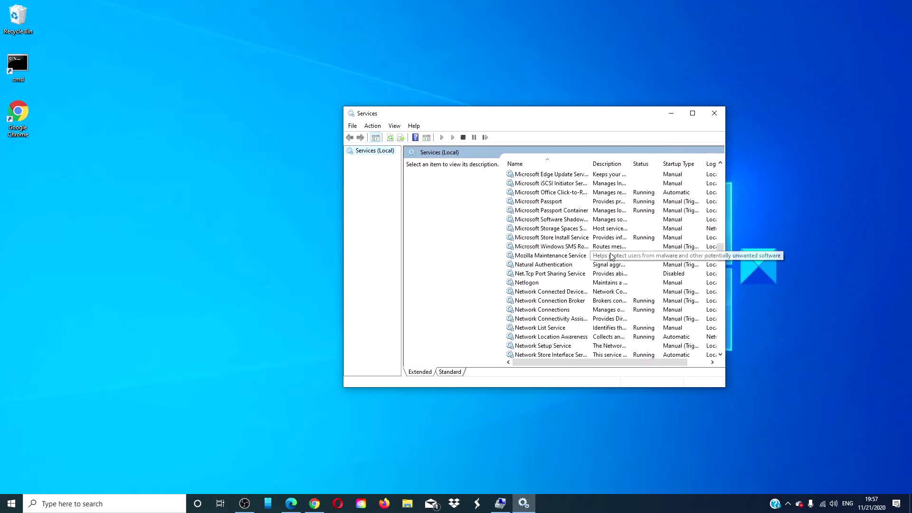
scroll(611, 256, down, 20)
Restart the Windows Audio service from its Properties dialog and close it with OK.
click(551, 276)
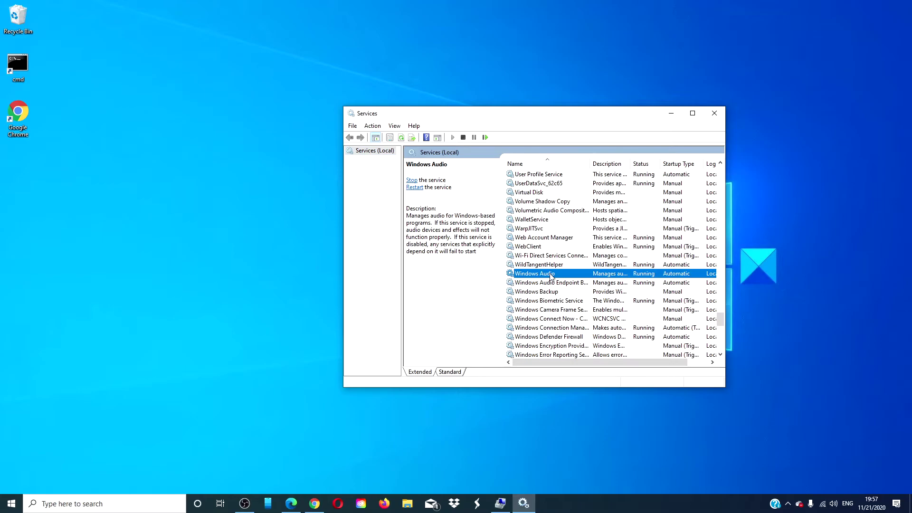
double_click(551, 274)
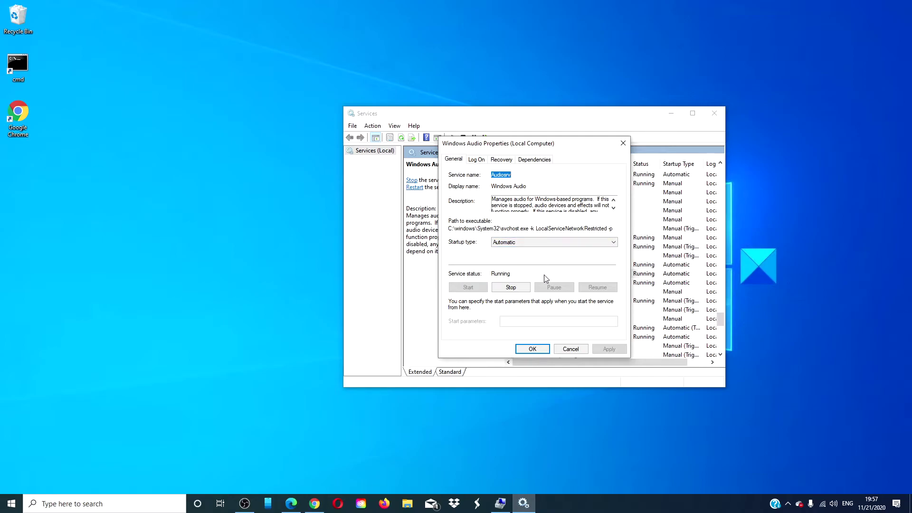
click(510, 287)
click(536, 350)
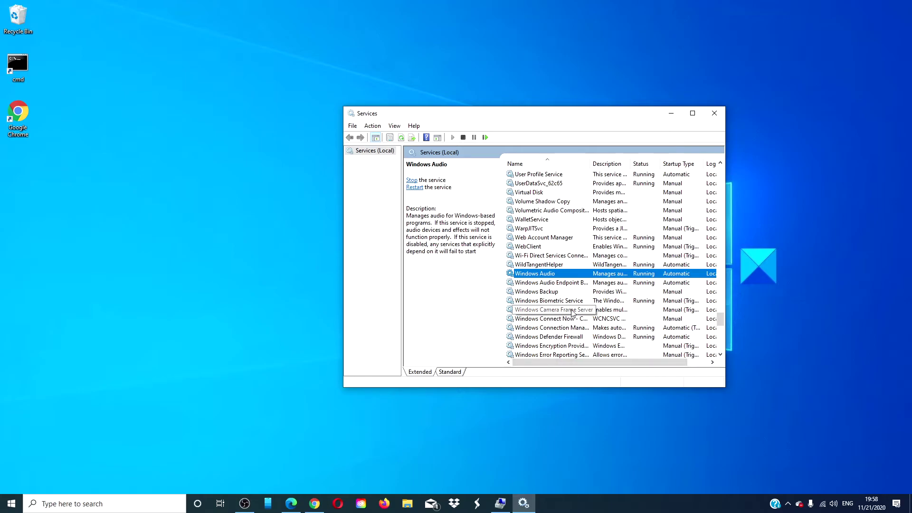
scroll(572, 314, up, 13)
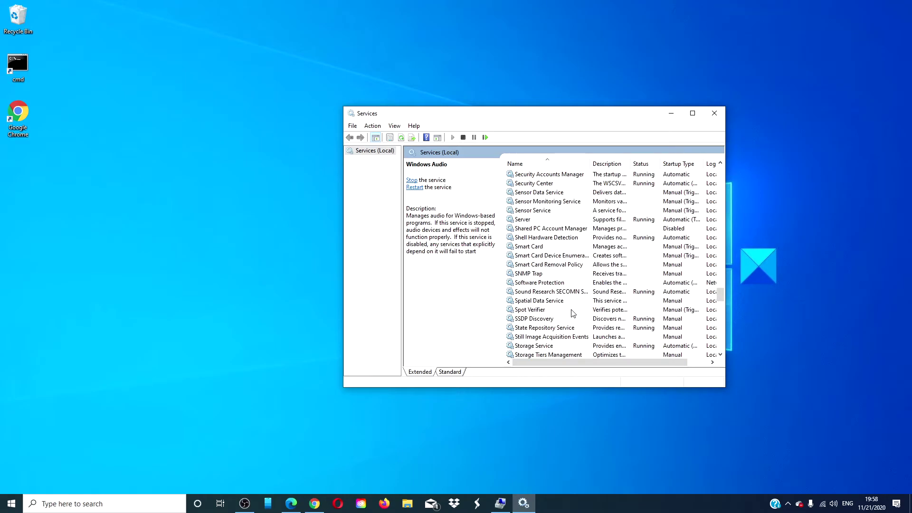
scroll(572, 313, up, 5)
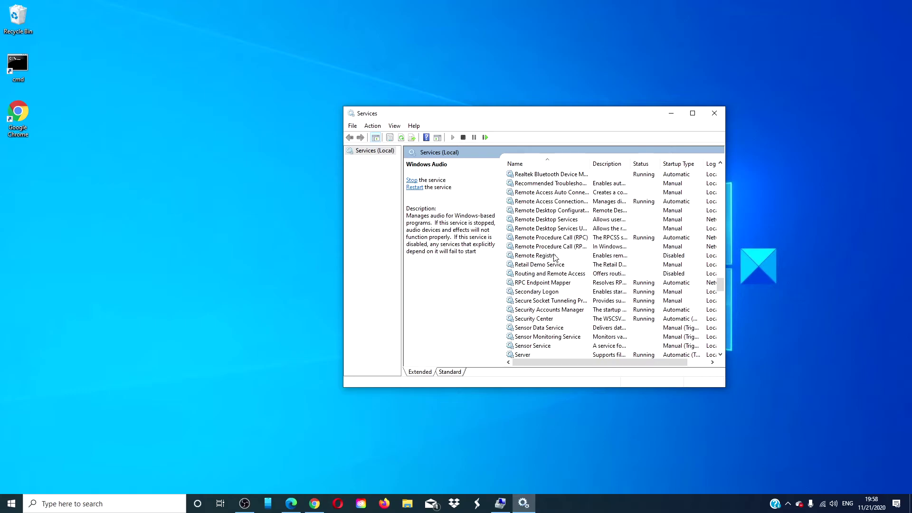
scroll(546, 244, up, 1)
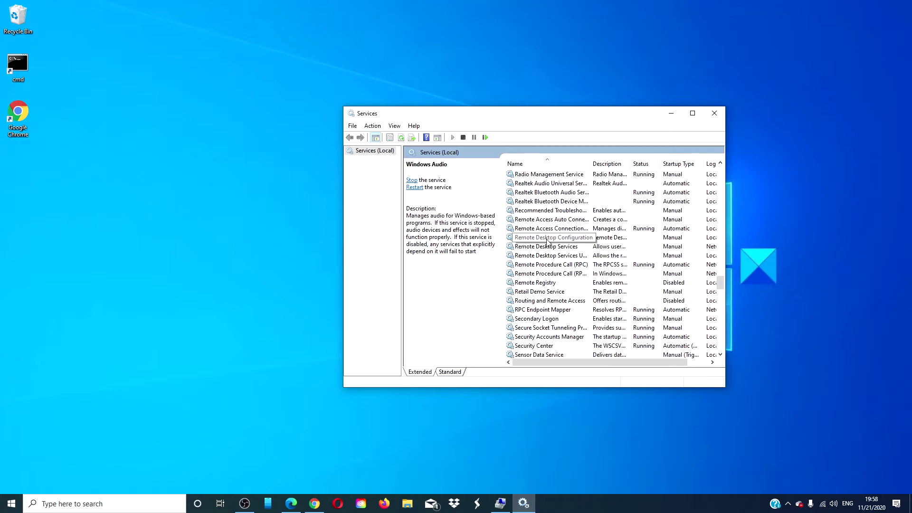
click(551, 264)
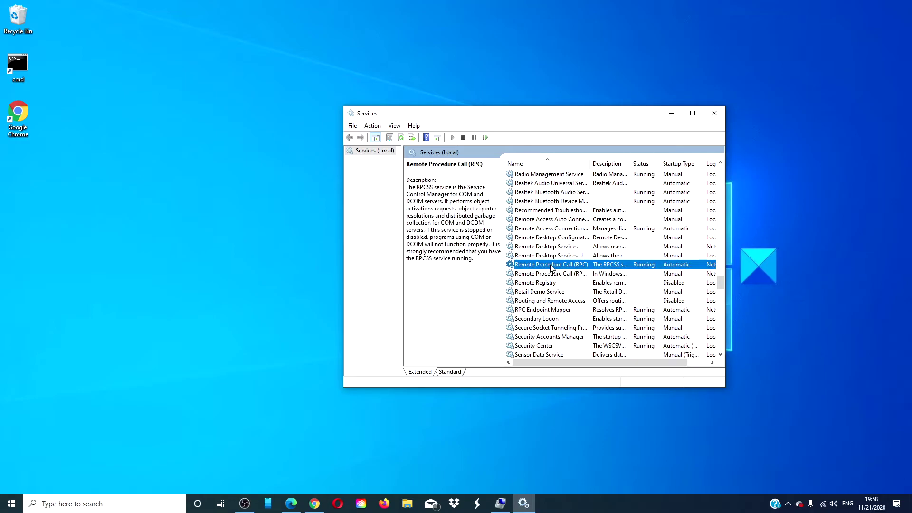
scroll(551, 267, up, 20)
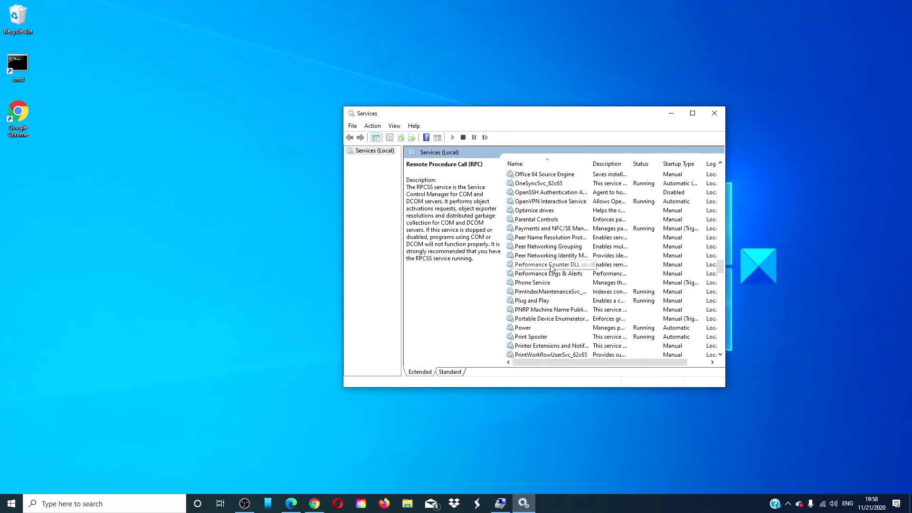
scroll(551, 267, up, 15)
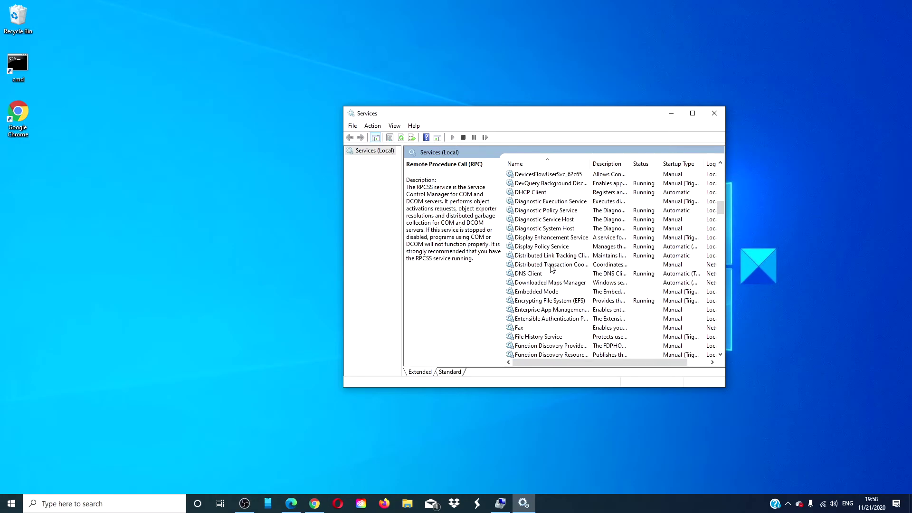
click(551, 201)
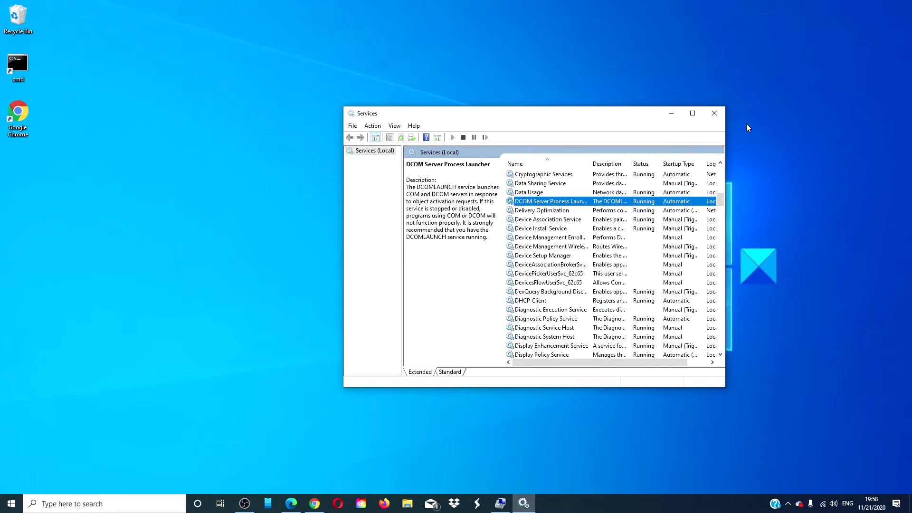
Close the Services console window.
click(718, 118)
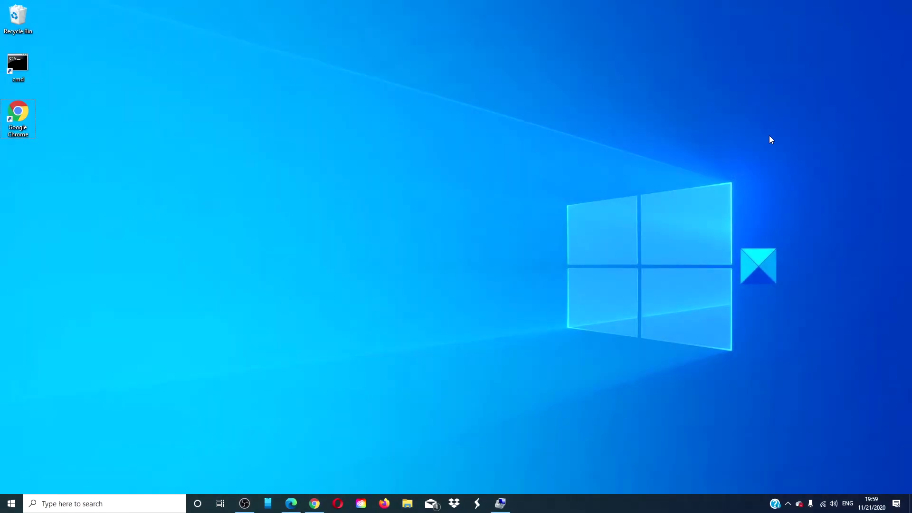
Run CONTROL SYSTEM to show the About page and enlarge the Settings window.
key(super+r)
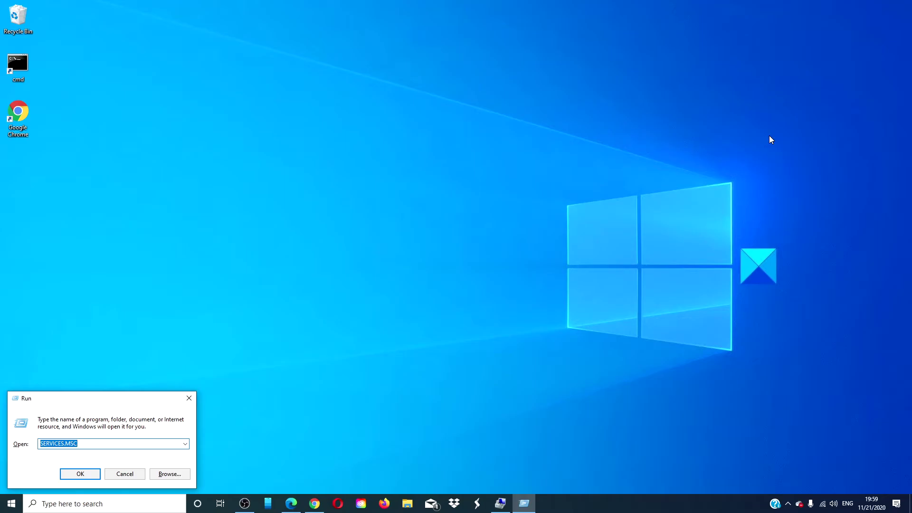
text(contr)
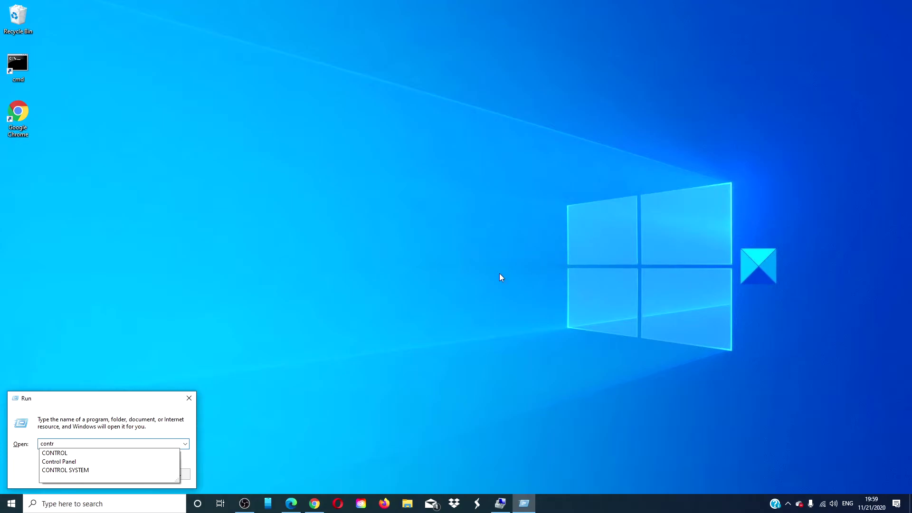
click(132, 469)
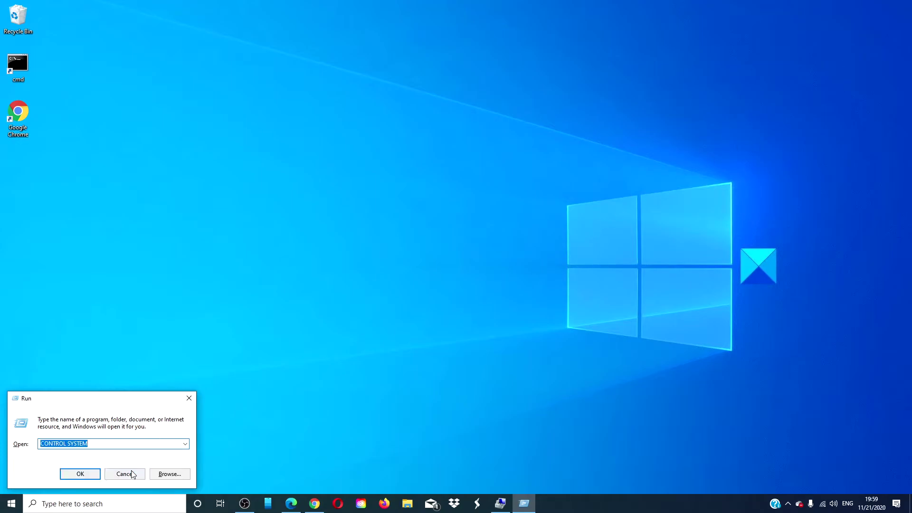
click(87, 473)
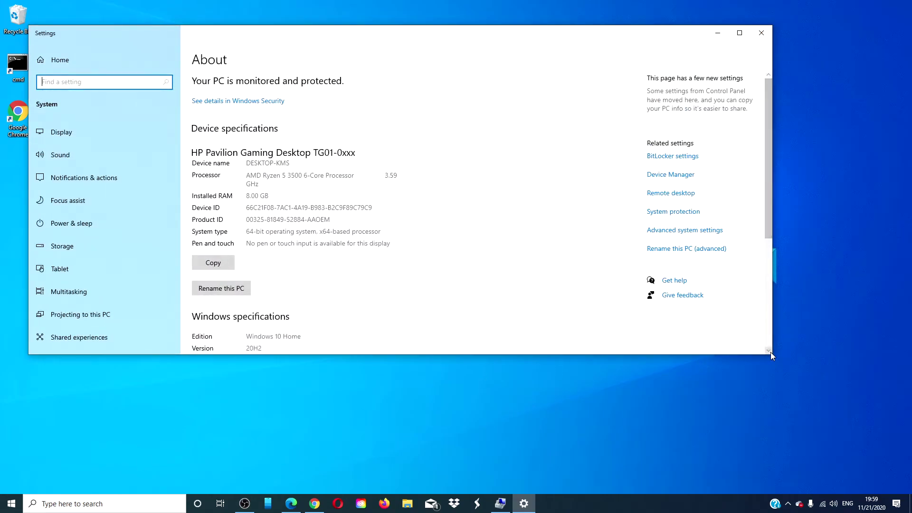
drag(755, 354, 743, 464)
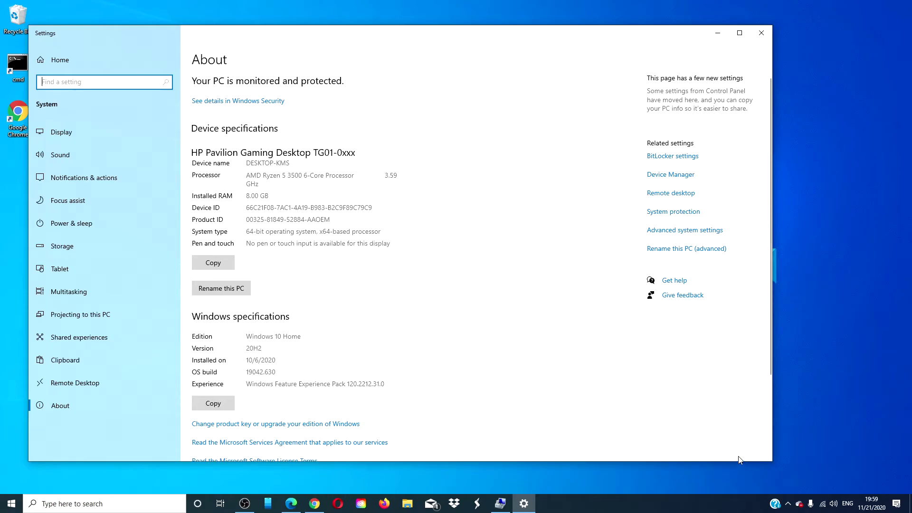
Check Device Installation Settings under Hardware, keep Yes, then close System Properties and Settings.
click(682, 236)
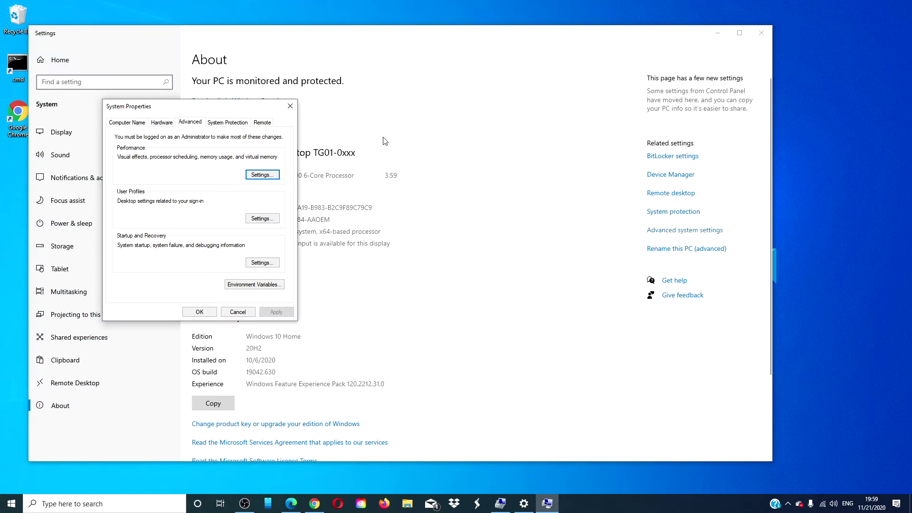
drag(217, 108, 472, 132)
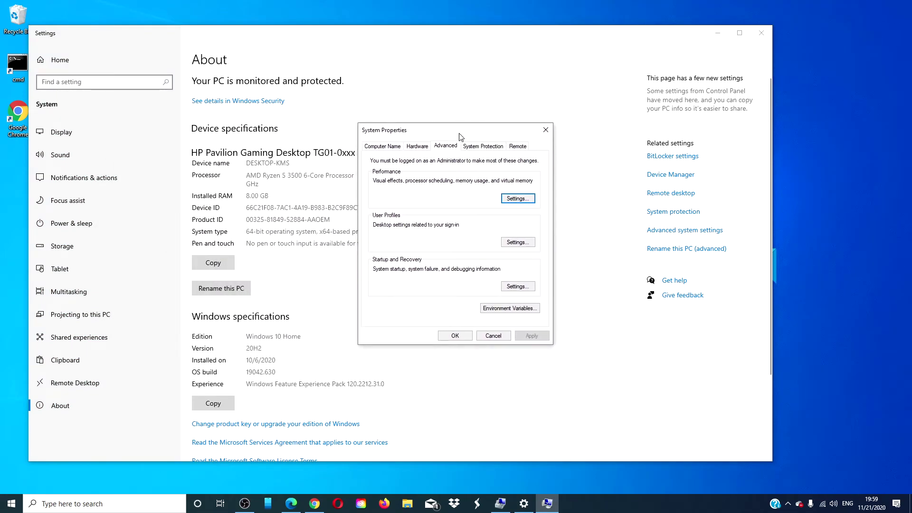
click(417, 147)
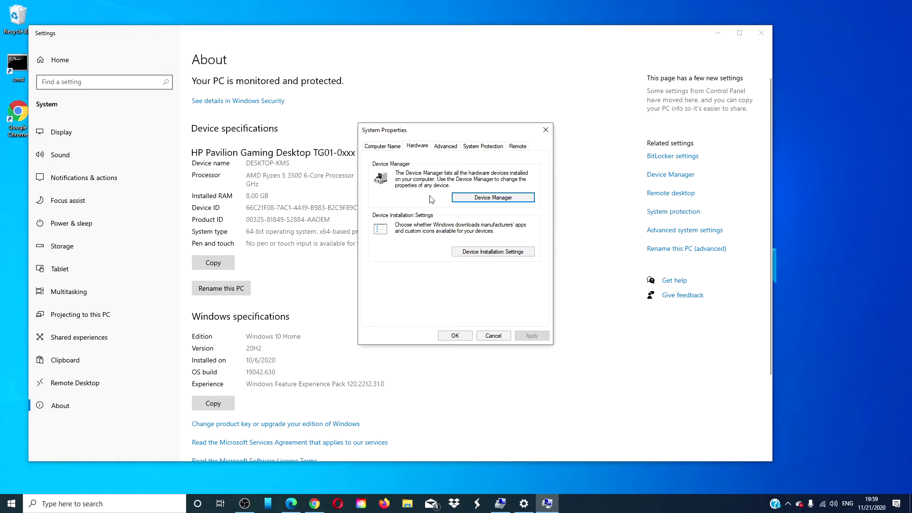
click(473, 252)
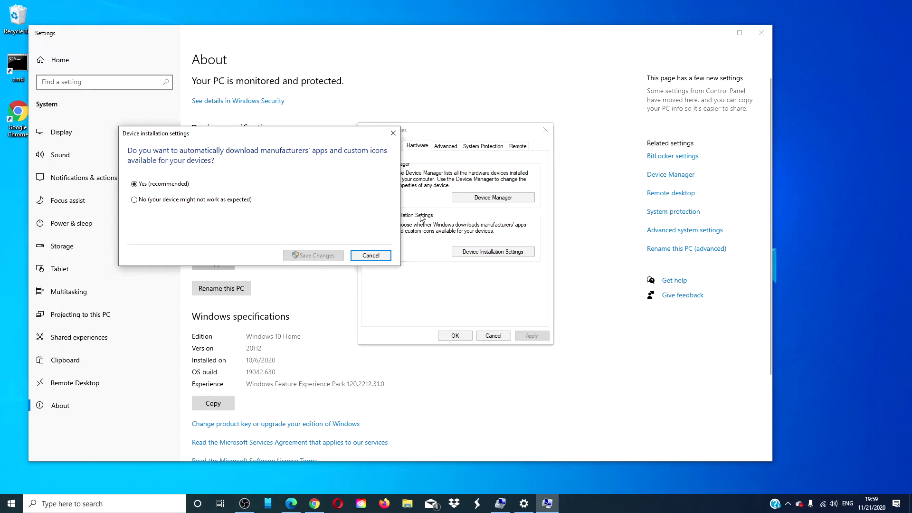
click(393, 133)
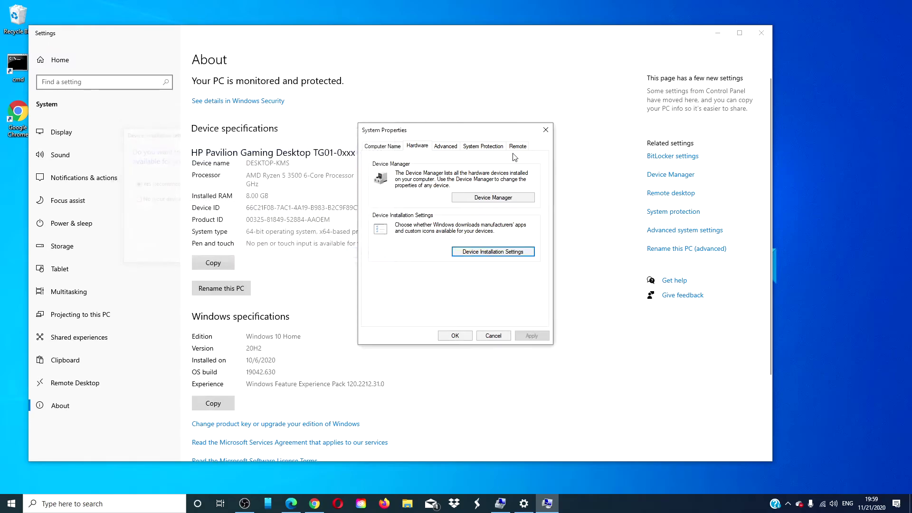
click(546, 130)
click(761, 33)
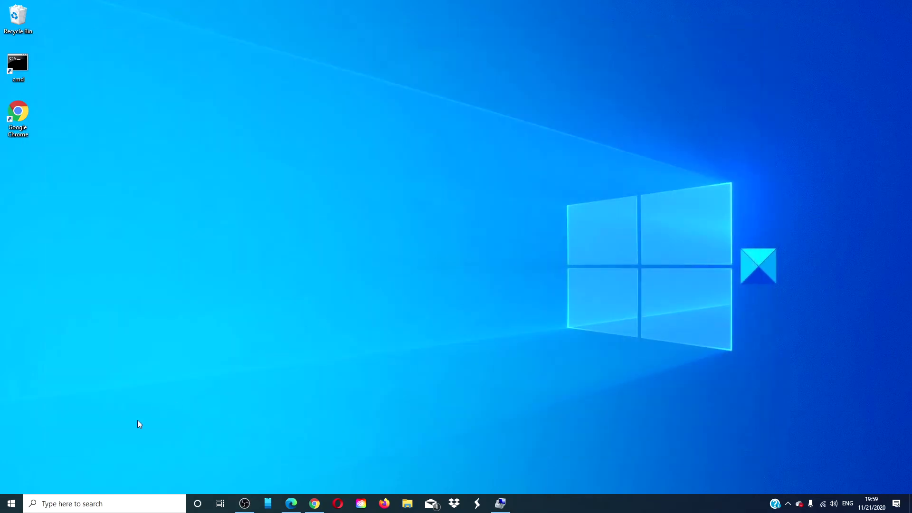
Open Device Manager and inspect Realtek(R) Audio under Sound, video and game controllers.
right_click(11, 502)
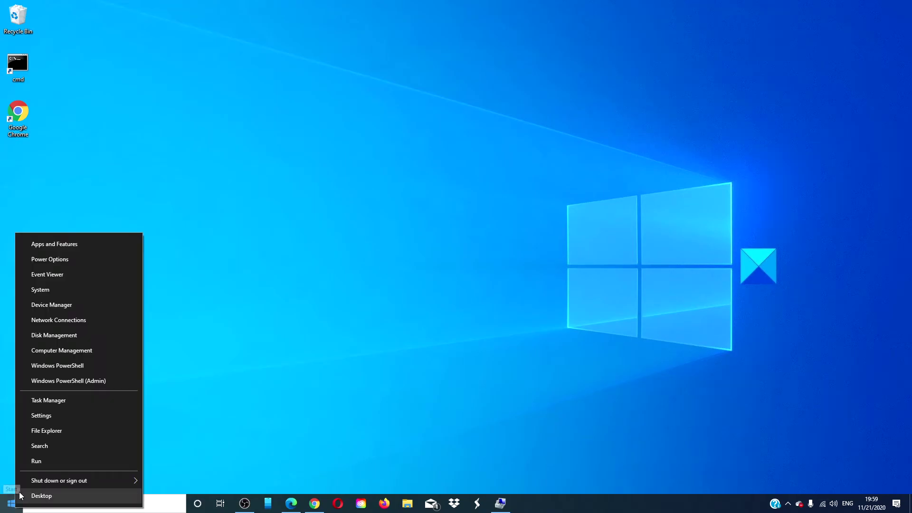
click(50, 310)
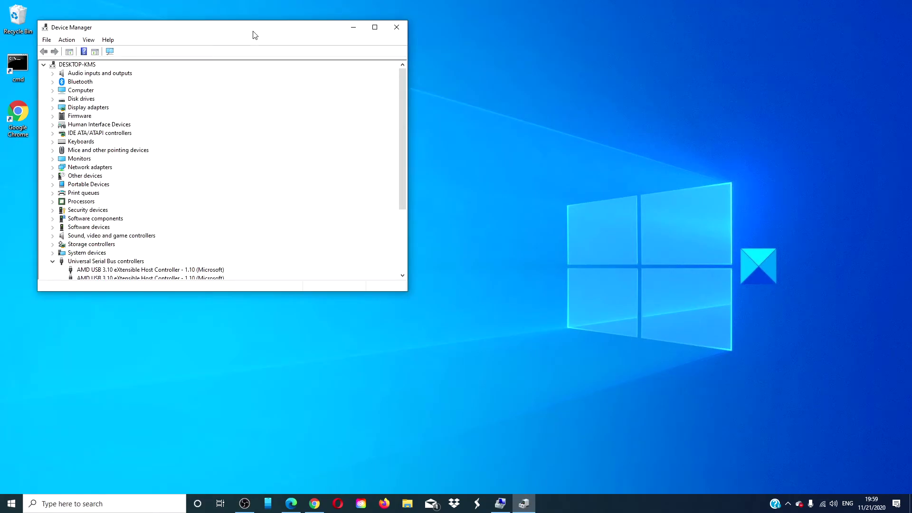
drag(252, 33, 567, 131)
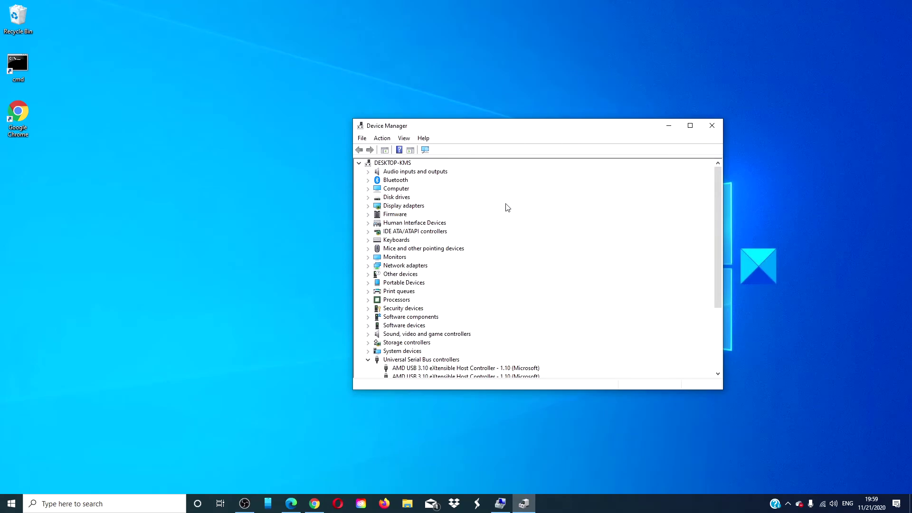
scroll(496, 245, down, 1)
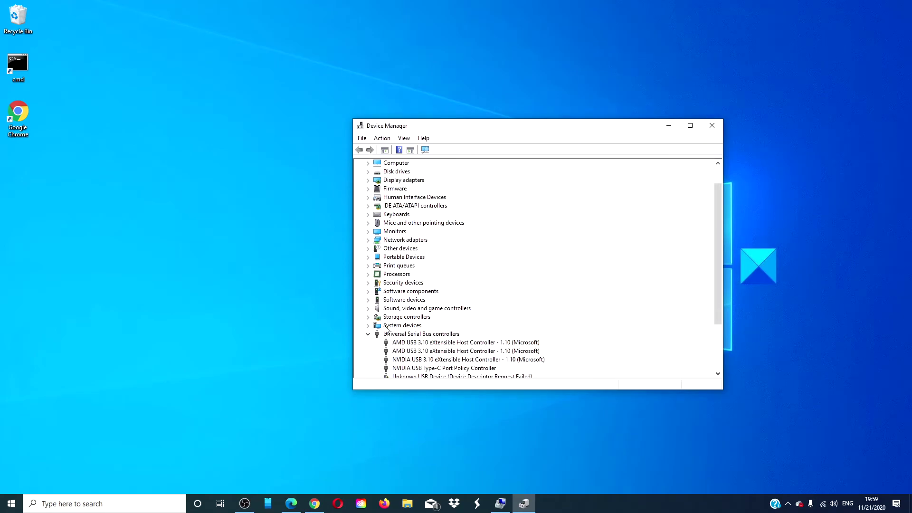
click(369, 308)
scroll(487, 318, down, 1)
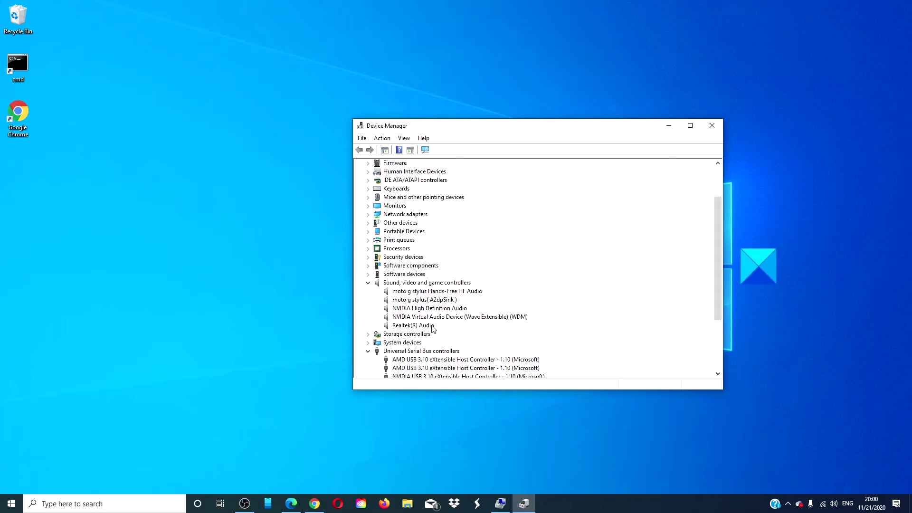
right_click(433, 329)
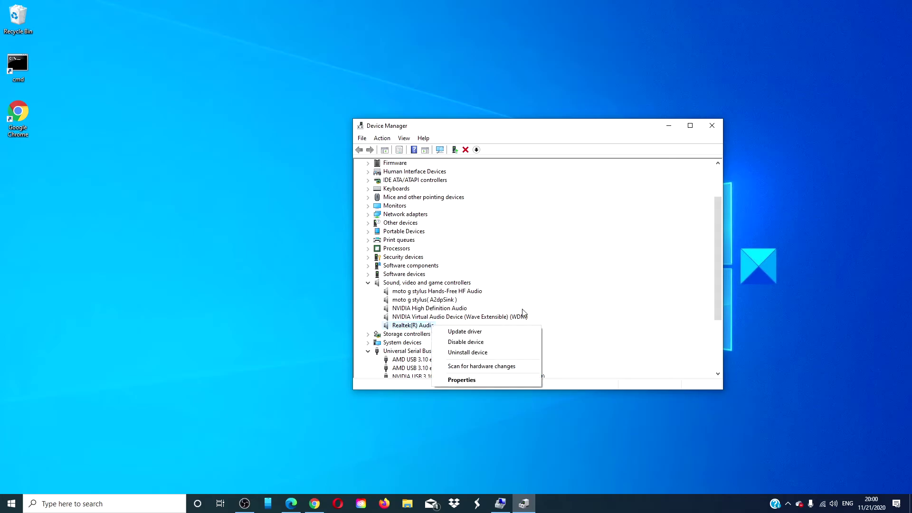
click(566, 287)
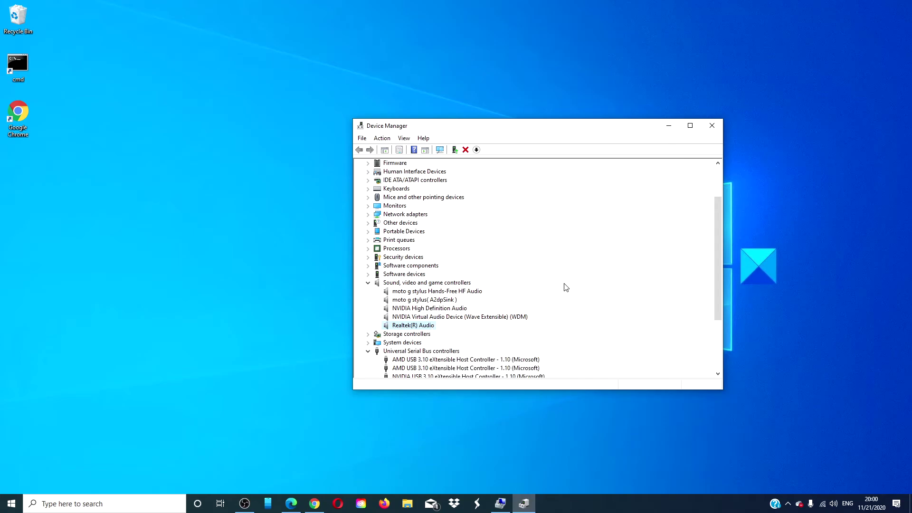
Scan for hardware changes from the Action menu and close Device Manager.
click(383, 141)
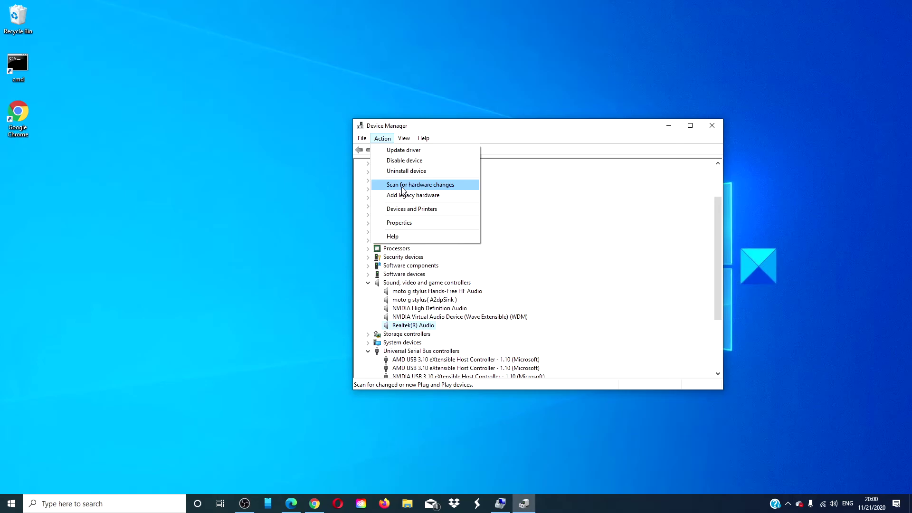
click(564, 237)
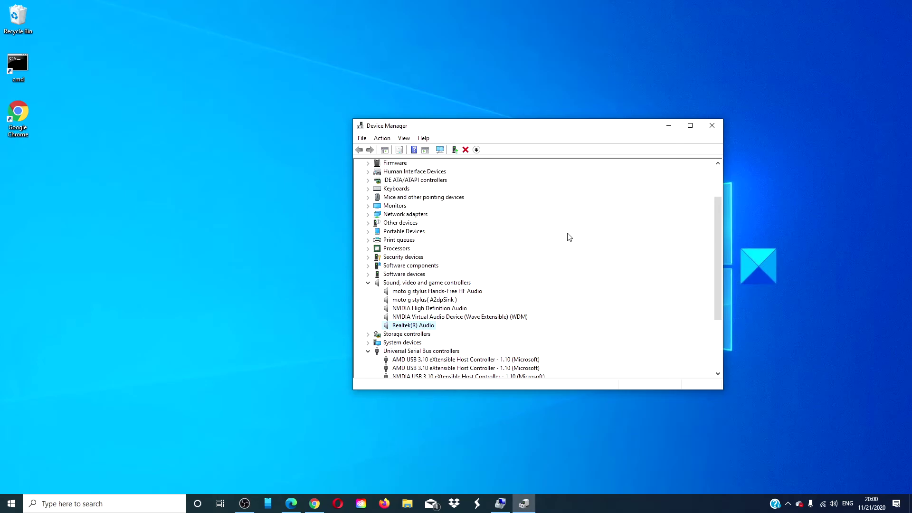
click(711, 128)
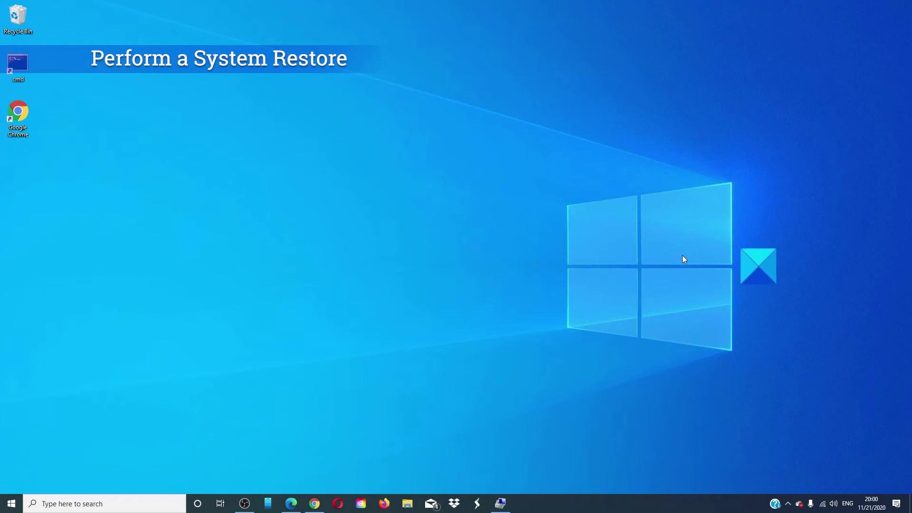
Launch System Restore from 'Create a restore point' and reach the 11/18/2020 restore point list.
click(142, 509)
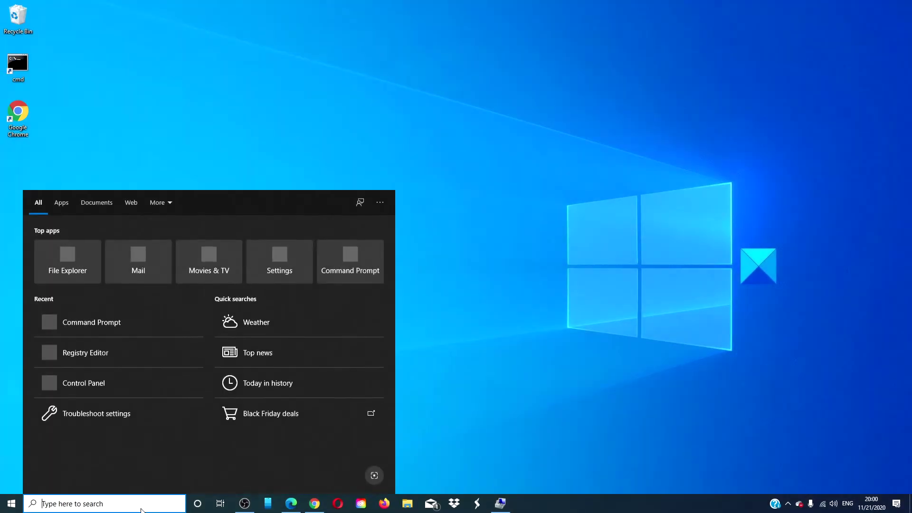
text(res)
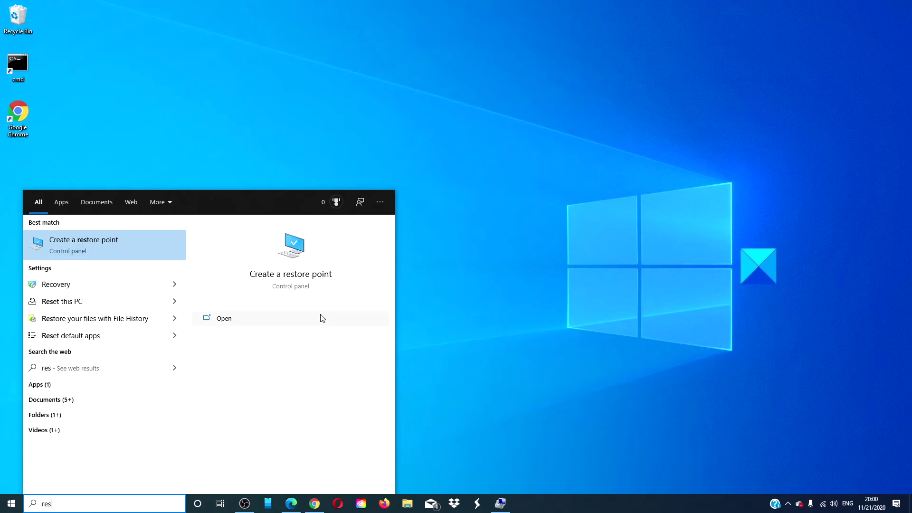
click(290, 274)
drag(193, 49, 586, 104)
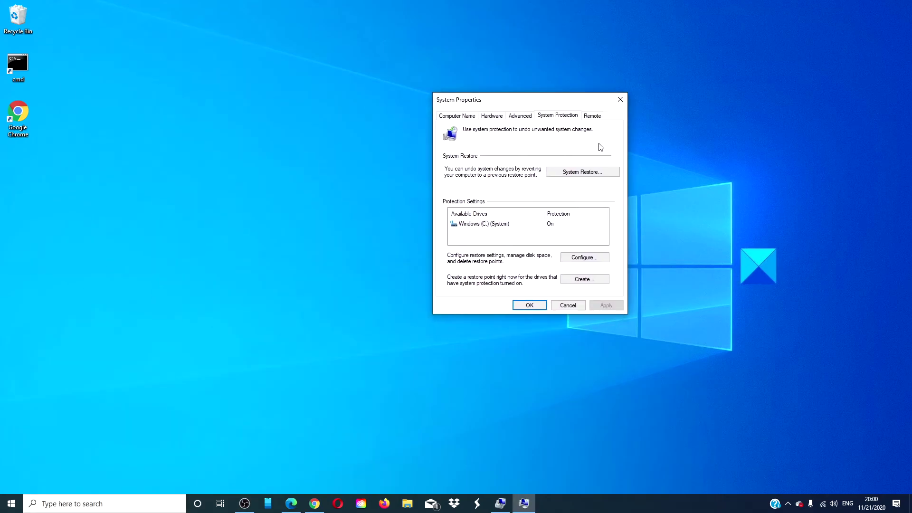
click(589, 173)
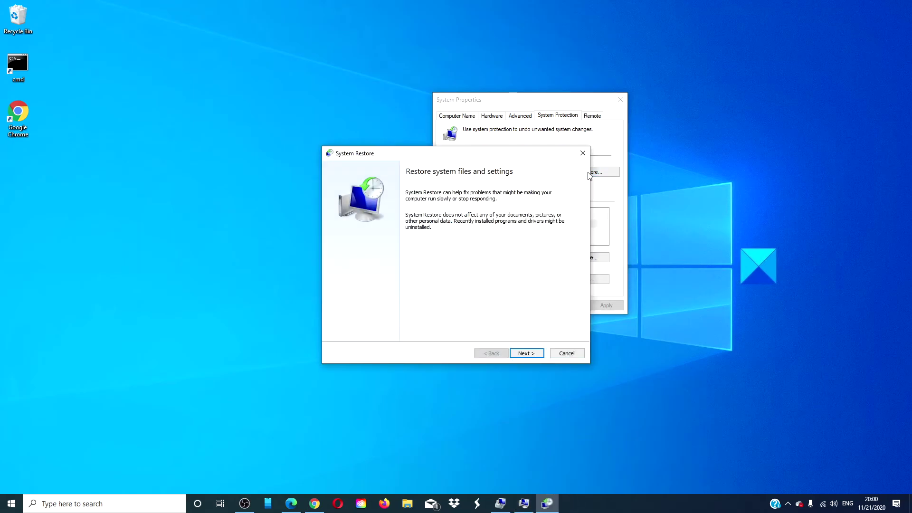
click(527, 353)
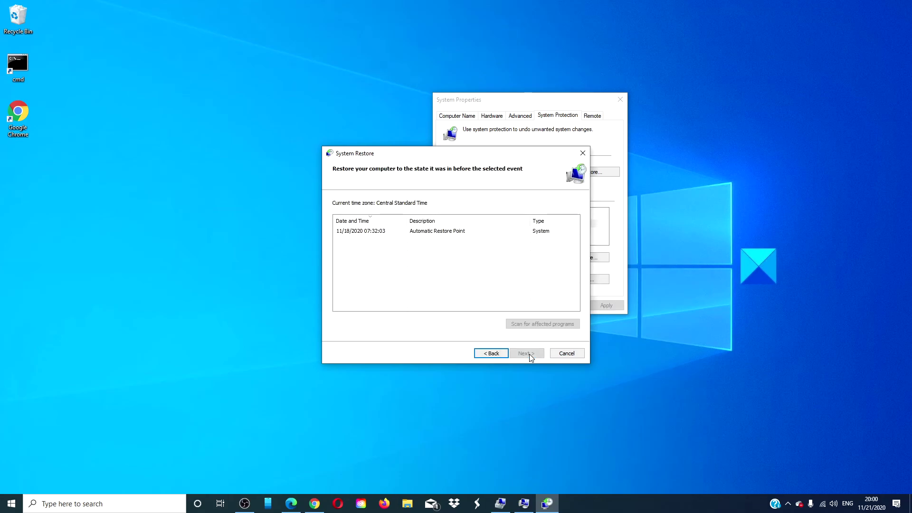